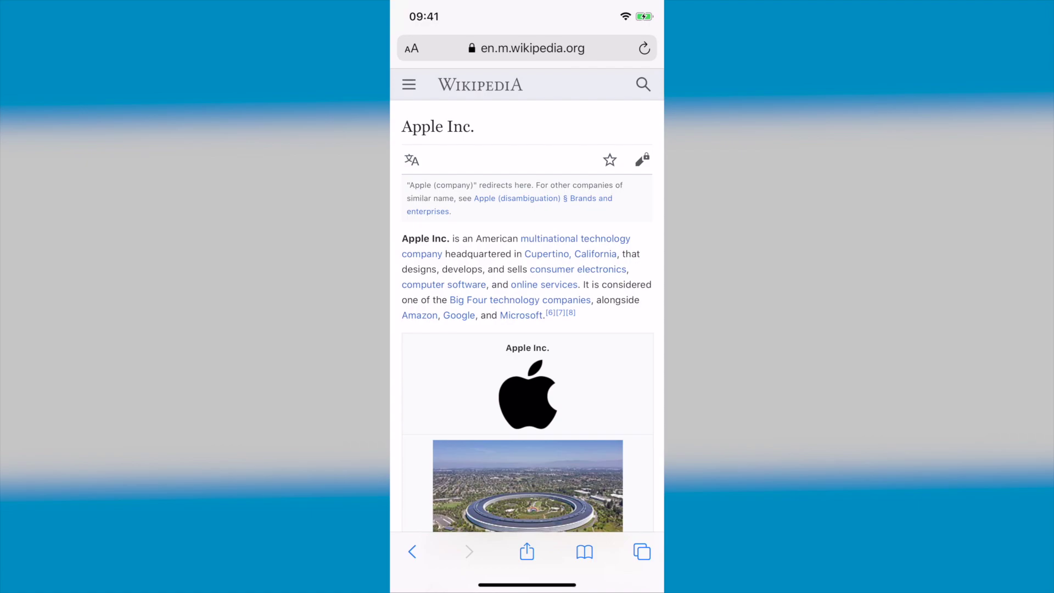
# Expand the Apple Inc. article's share sheet to show every action, from Copy to Edit Actions
pyautogui.click(527, 552)
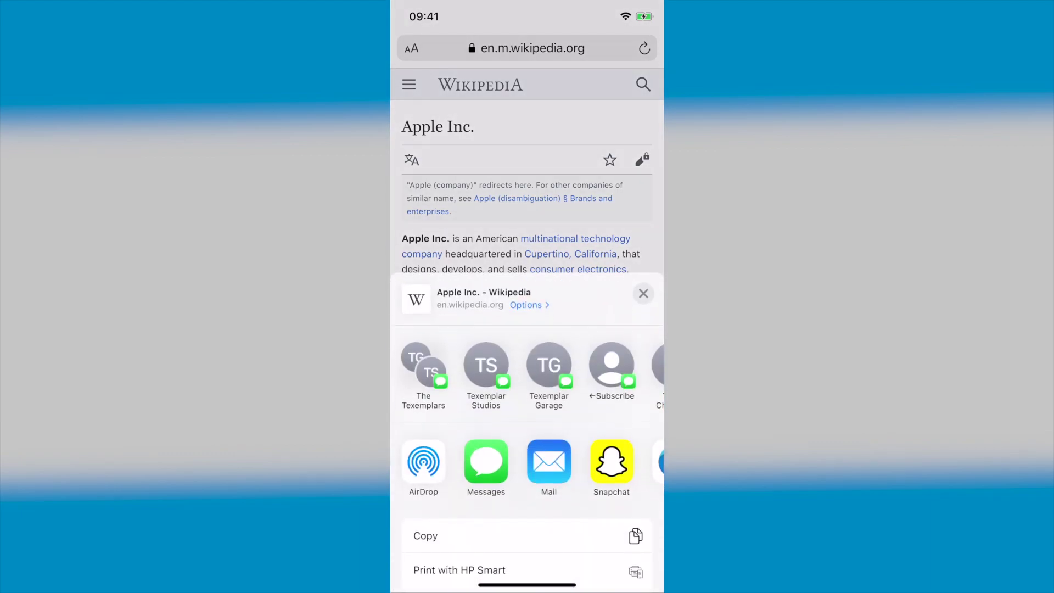
pyautogui.scroll(-5, 528, 428)
pyautogui.scroll(-3, 527, 330)
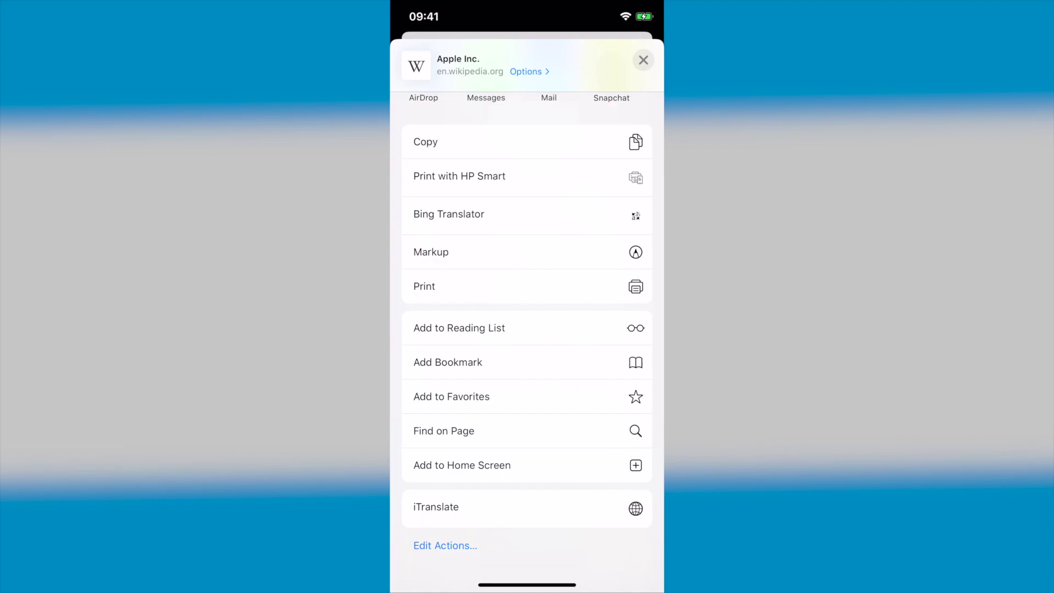
# Find 'iPhone' on the Apple Inc. page and move to the next match
pyautogui.click(444, 431)
pyautogui.write('iPhone')
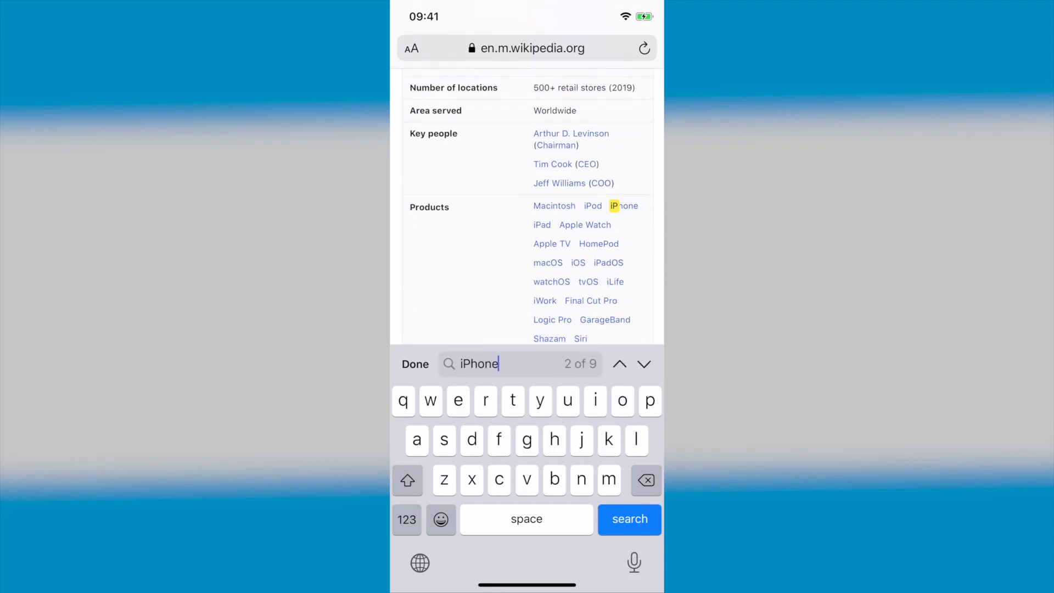
pyautogui.click(645, 363)
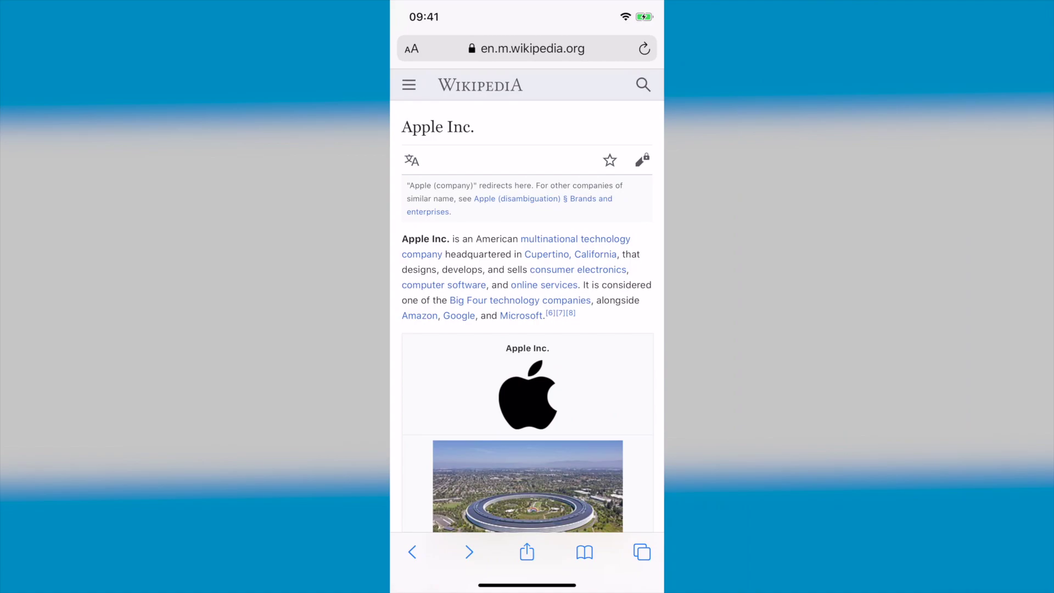
# Request the desktop site, cycle the reader theme through sepia and gray to black, and list fonts
pyautogui.click(411, 49)
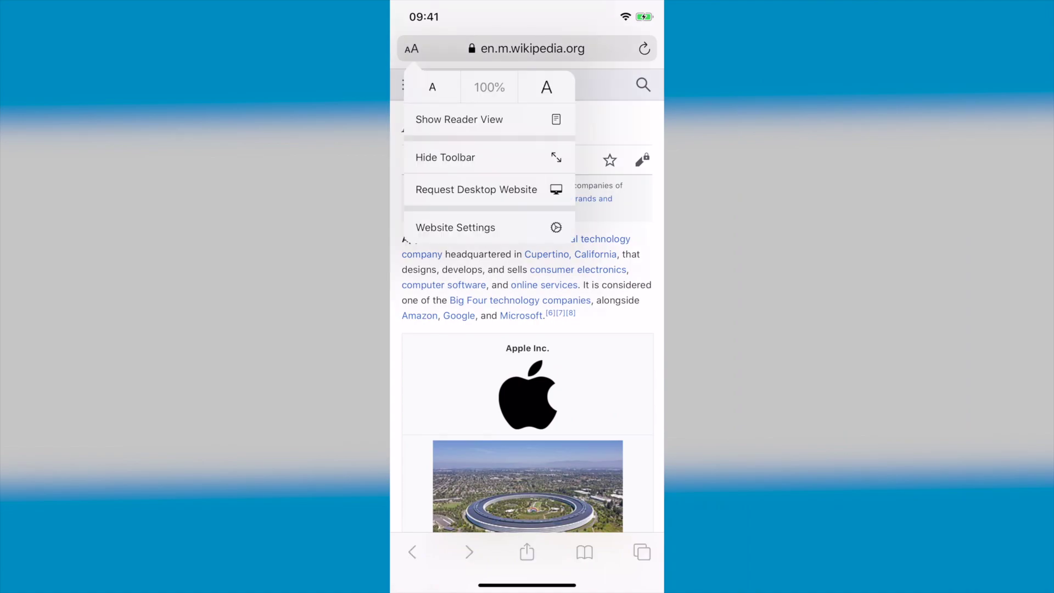
pyautogui.click(476, 190)
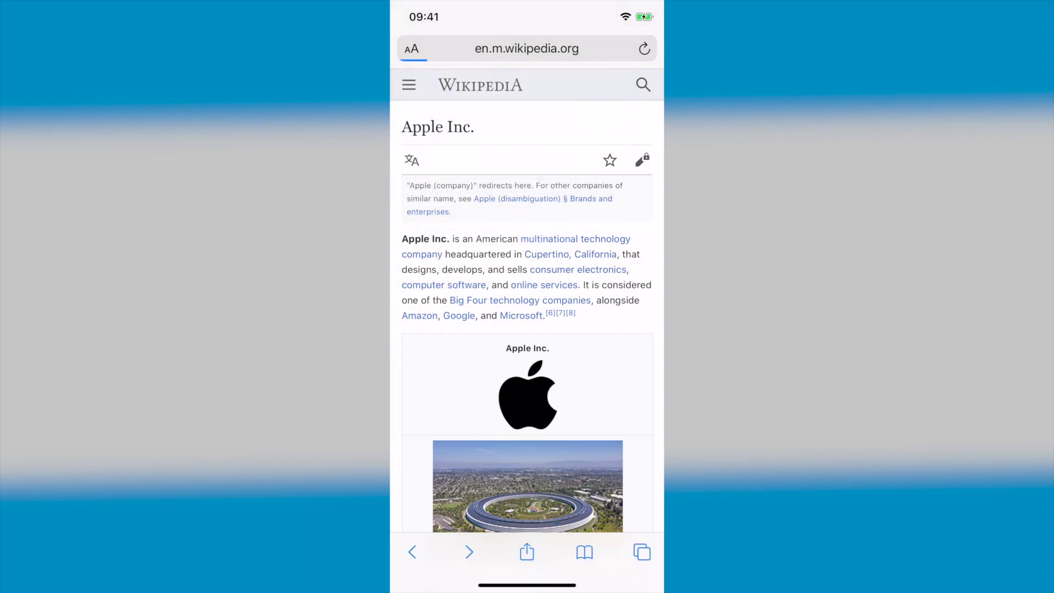
pyautogui.scroll(-10, 528, 314)
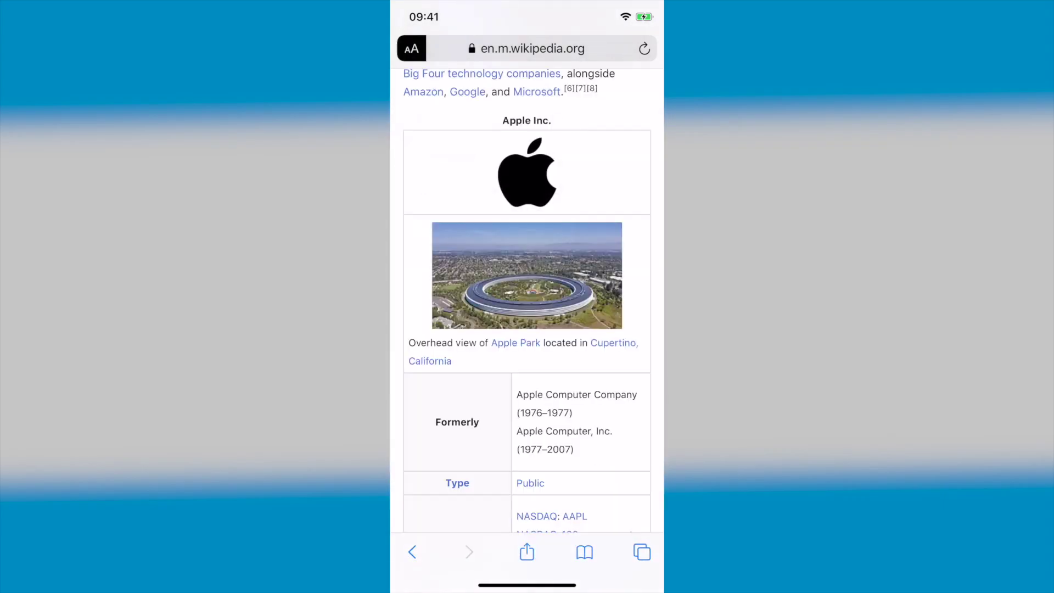
pyautogui.scroll(-5, 527, 297)
pyautogui.scroll(-5, 527, 297)
pyautogui.scroll(-5, 527, 297)
pyautogui.scroll(-5, 527, 296)
pyautogui.scroll(-5, 527, 297)
pyautogui.scroll(-3, 527, 297)
pyautogui.scroll(-2, 527, 297)
pyautogui.scroll(-2, 527, 297)
pyautogui.scroll(-3, 527, 297)
pyautogui.scroll(-3, 527, 297)
pyautogui.scroll(-5, 527, 296)
pyautogui.scroll(4, 527, 297)
pyautogui.scroll(3, 527, 296)
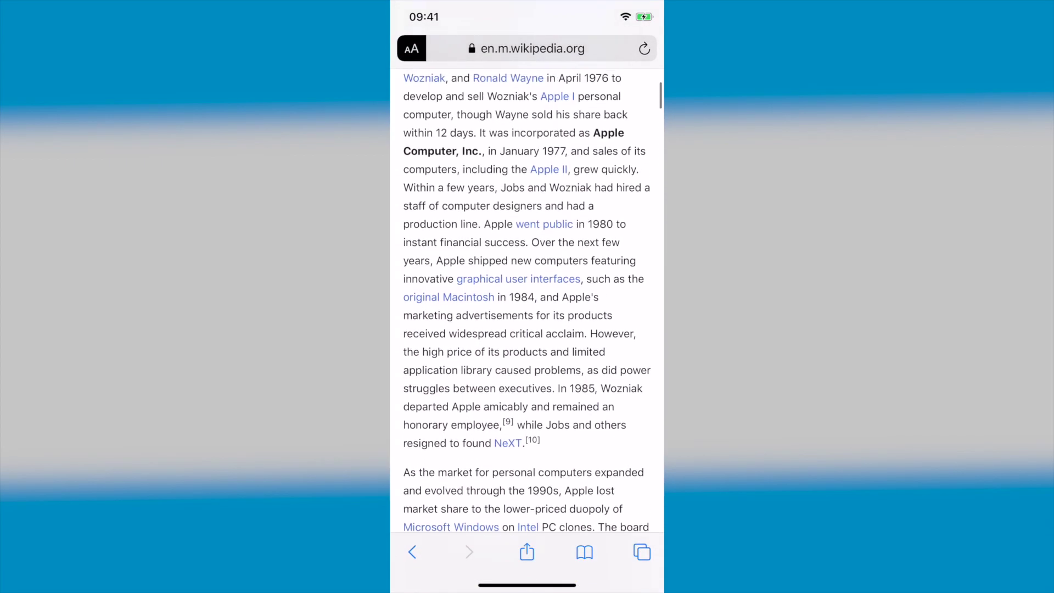
pyautogui.click(411, 49)
pyautogui.click(472, 194)
pyautogui.click(514, 194)
pyautogui.click(556, 195)
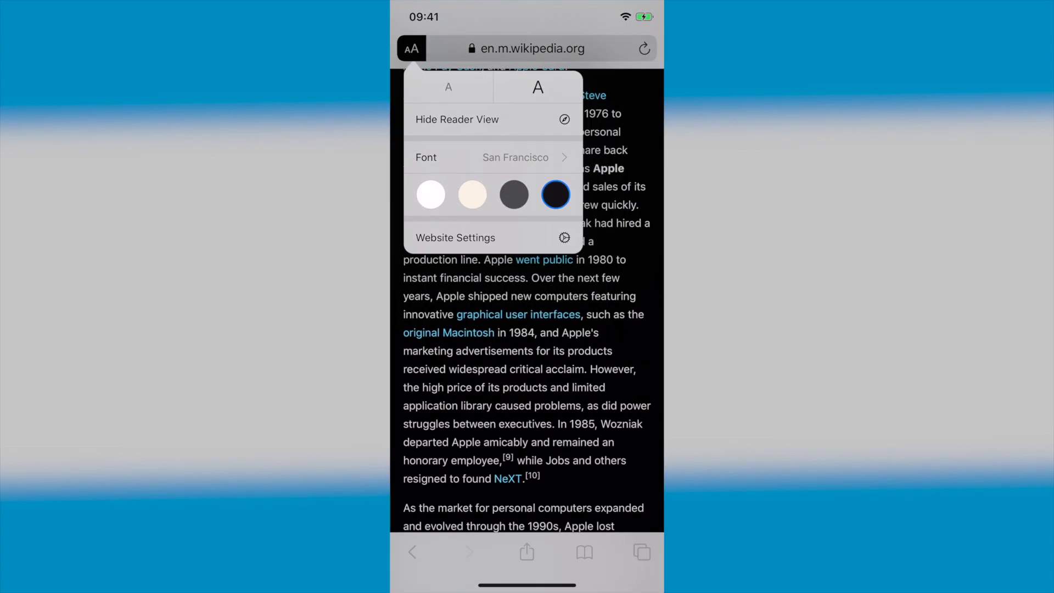
pyautogui.click(491, 157)
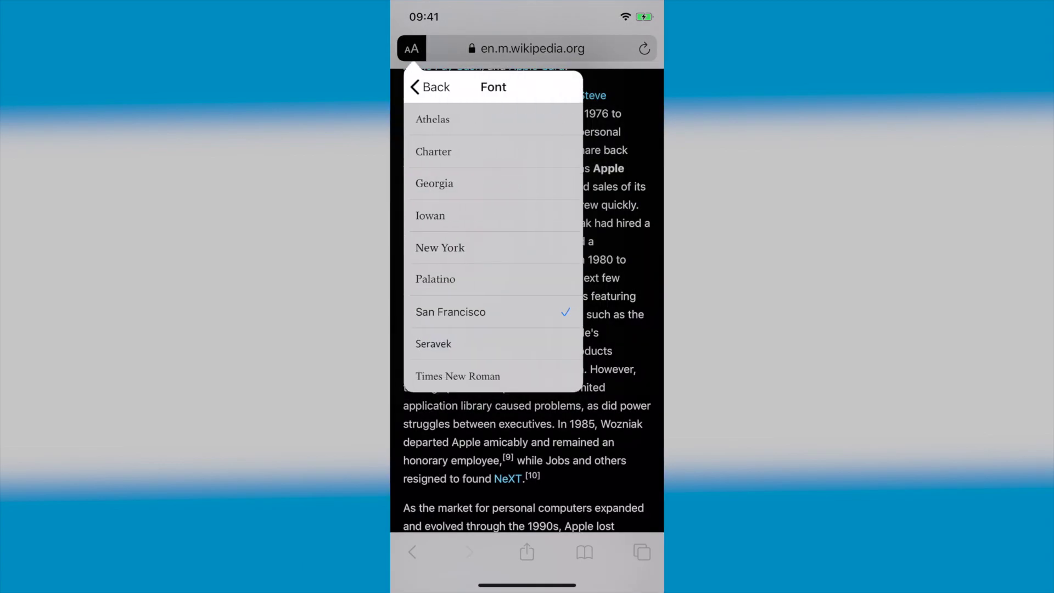